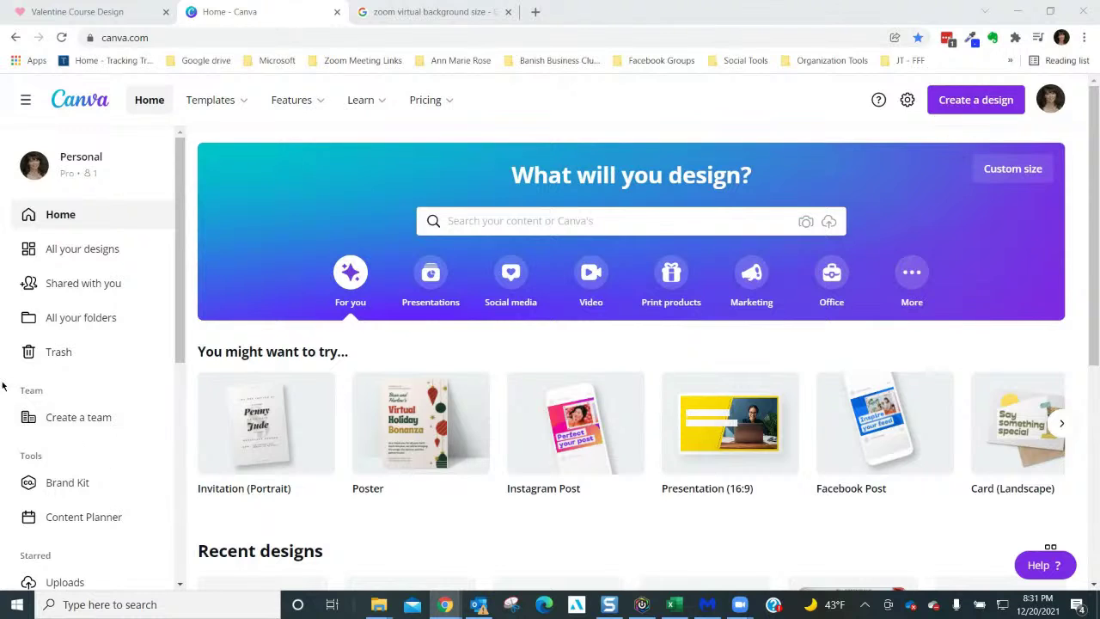
- Open the USNA Virtual Background design from the folder "Free Canva Designs November - December 2021"
{"action": "left_click", "coordinate": [112, 325]}
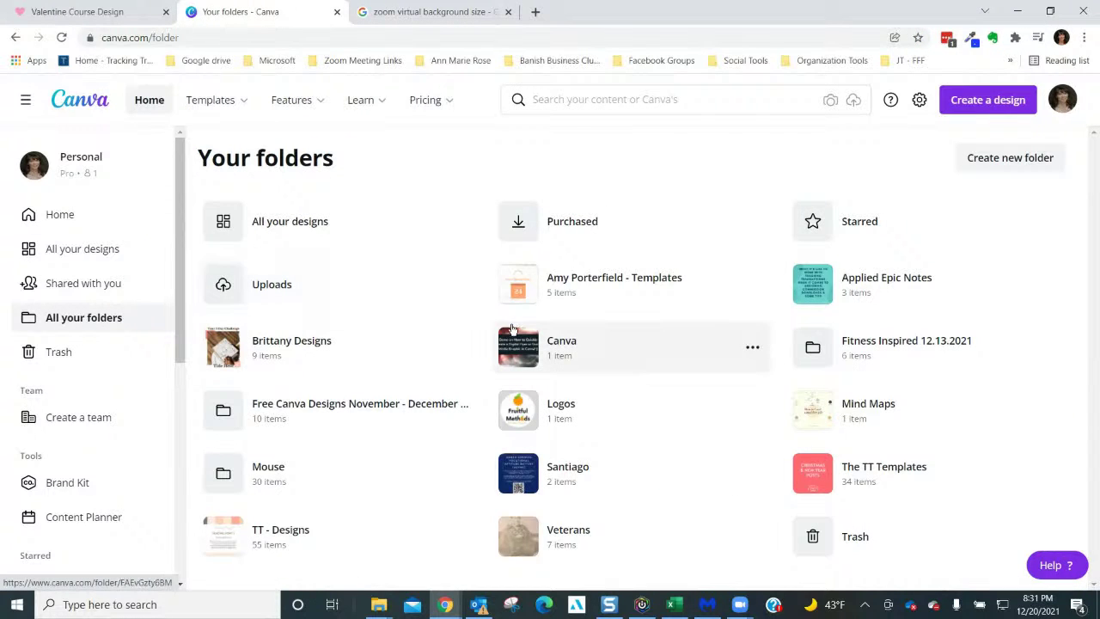
{"action": "left_click", "coordinate": [368, 408]}
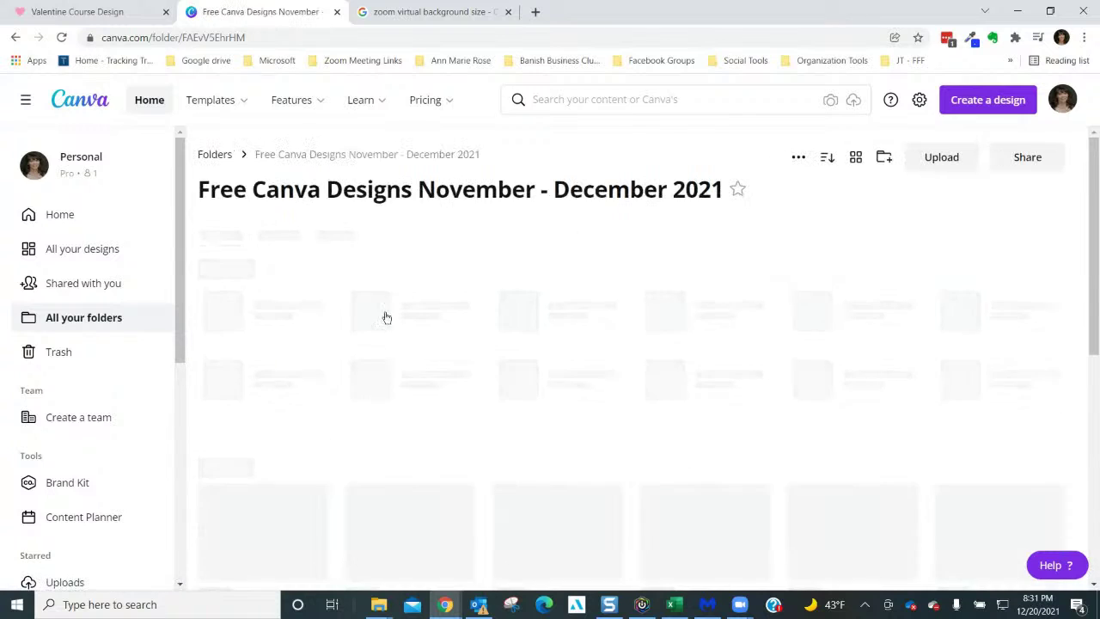
{"action": "left_click", "coordinate": [263, 386]}
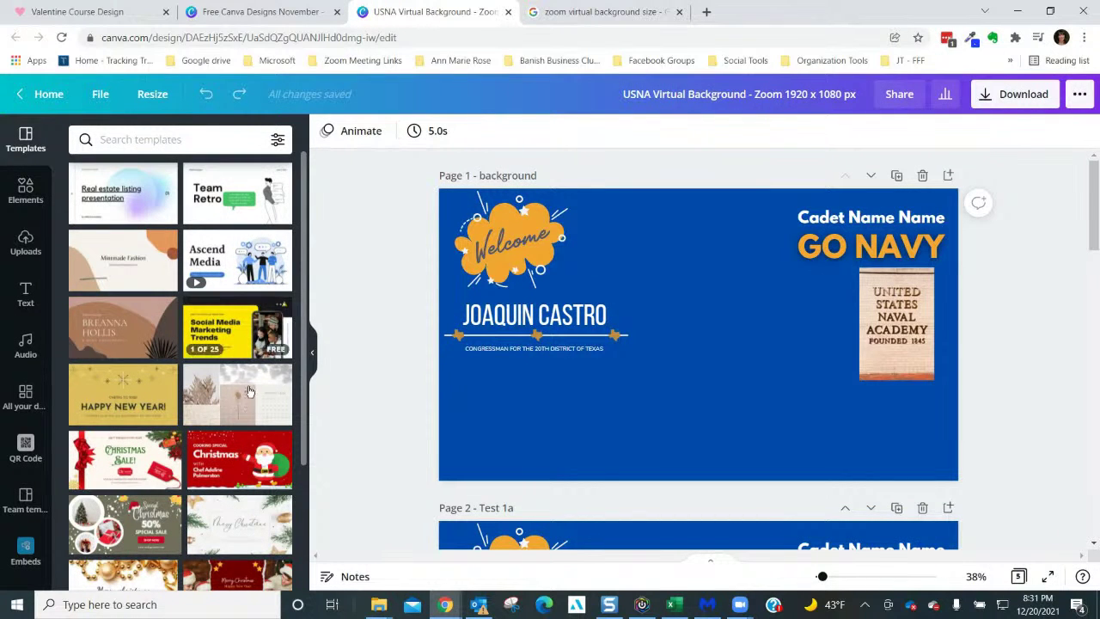
{"action": "mouse_move", "coordinate": [249, 395]}
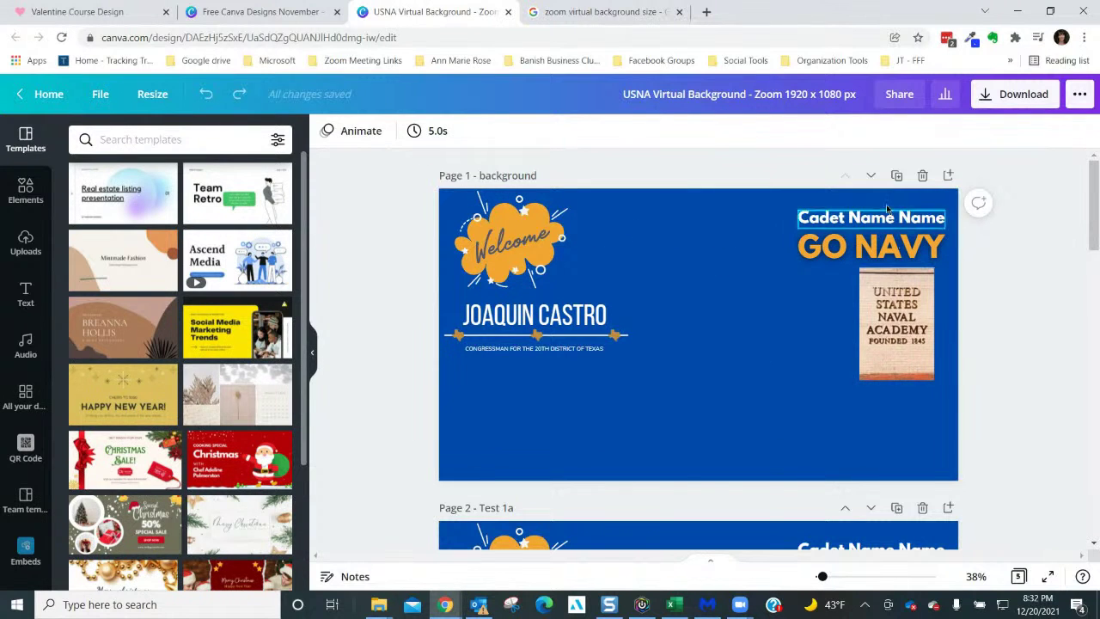
- Duplicate the first page and try the muted teal and light aqua brand colors as the copy's background
{"action": "left_click", "coordinate": [896, 176]}
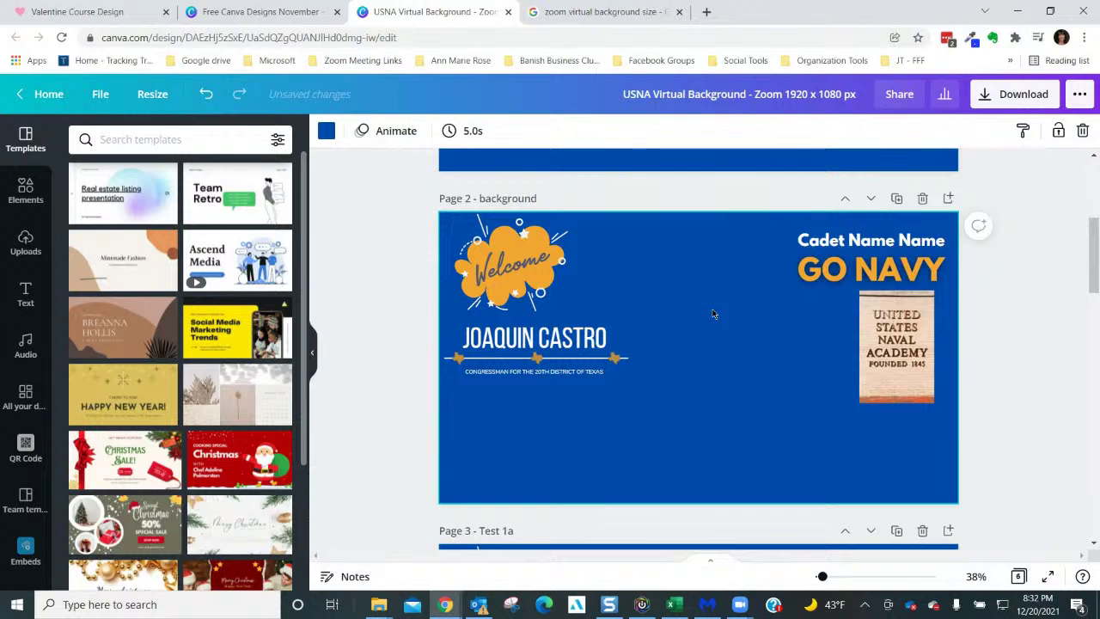
{"action": "left_click", "coordinate": [327, 132]}
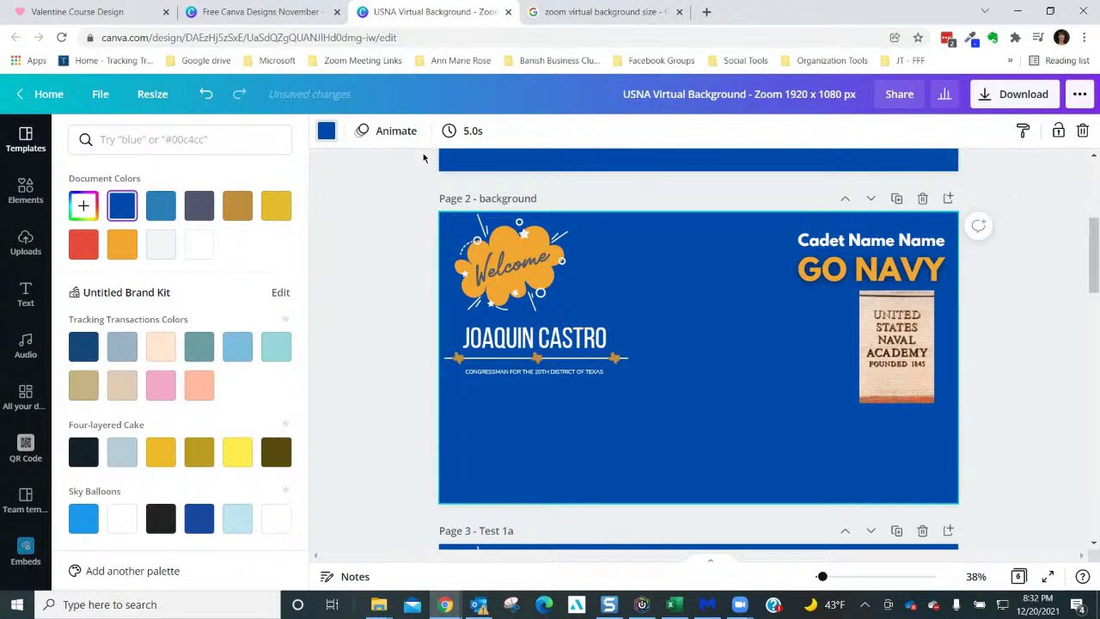
{"action": "left_click", "coordinate": [327, 132]}
{"action": "left_click", "coordinate": [327, 131]}
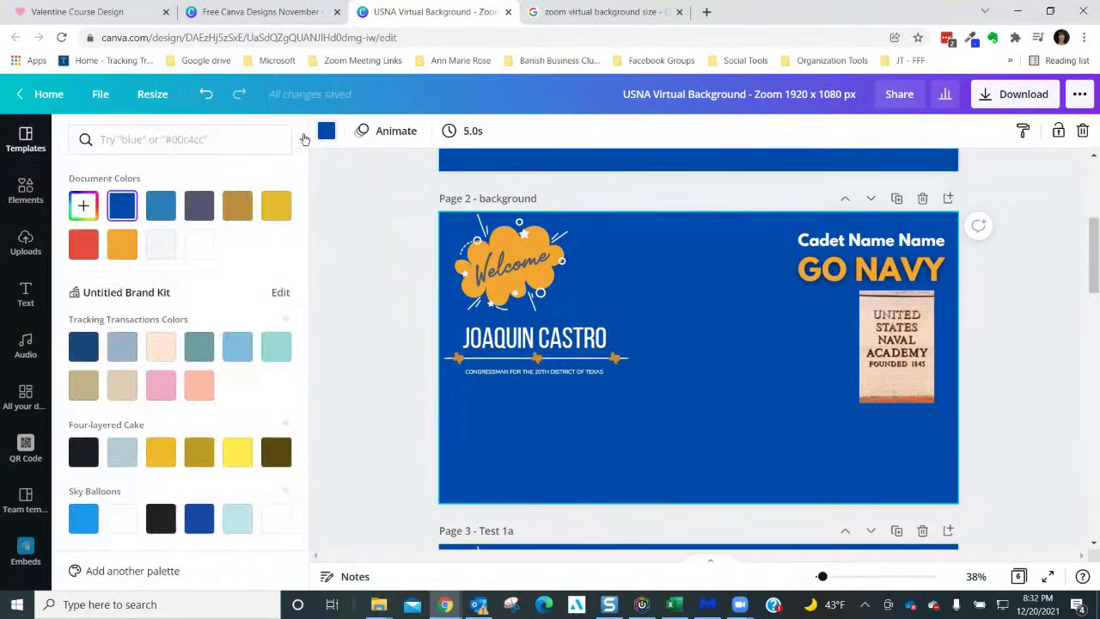
{"action": "left_click", "coordinate": [199, 211]}
{"action": "left_click", "coordinate": [205, 348]}
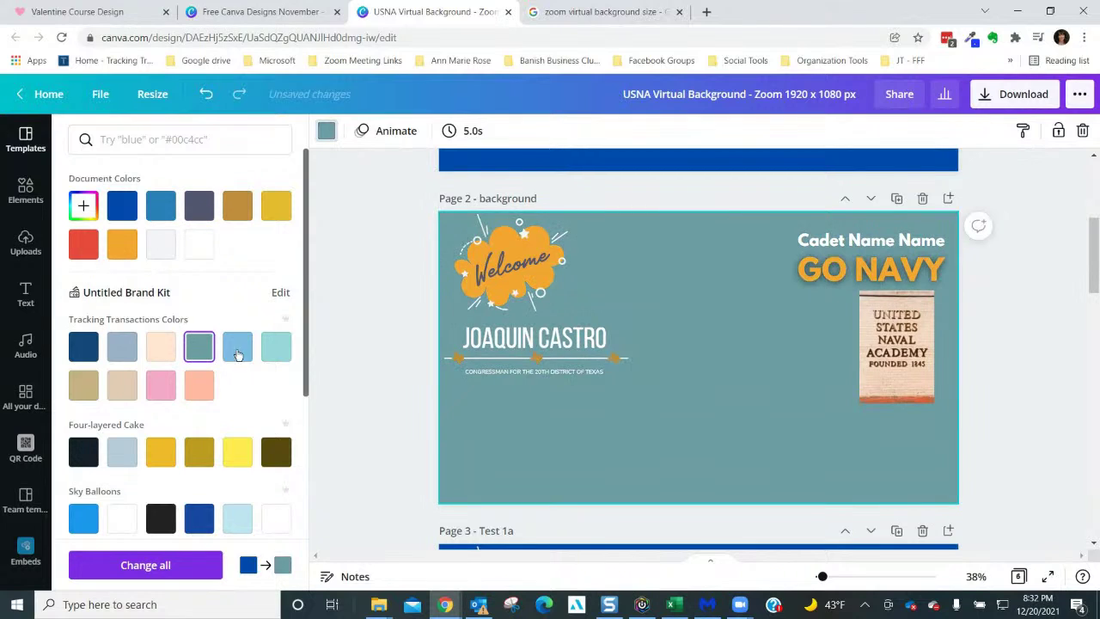
{"action": "left_click", "coordinate": [265, 347]}
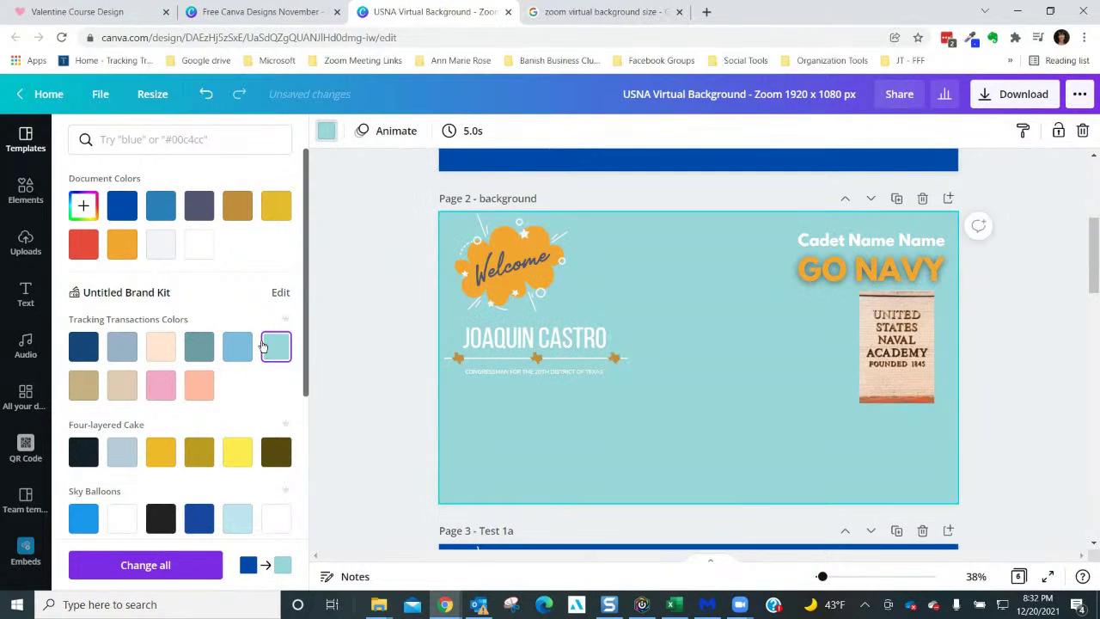
- Set the background of page 2 to a custom periwinkle color, #999FD9, by shifting the hue
{"action": "left_click", "coordinate": [84, 206]}
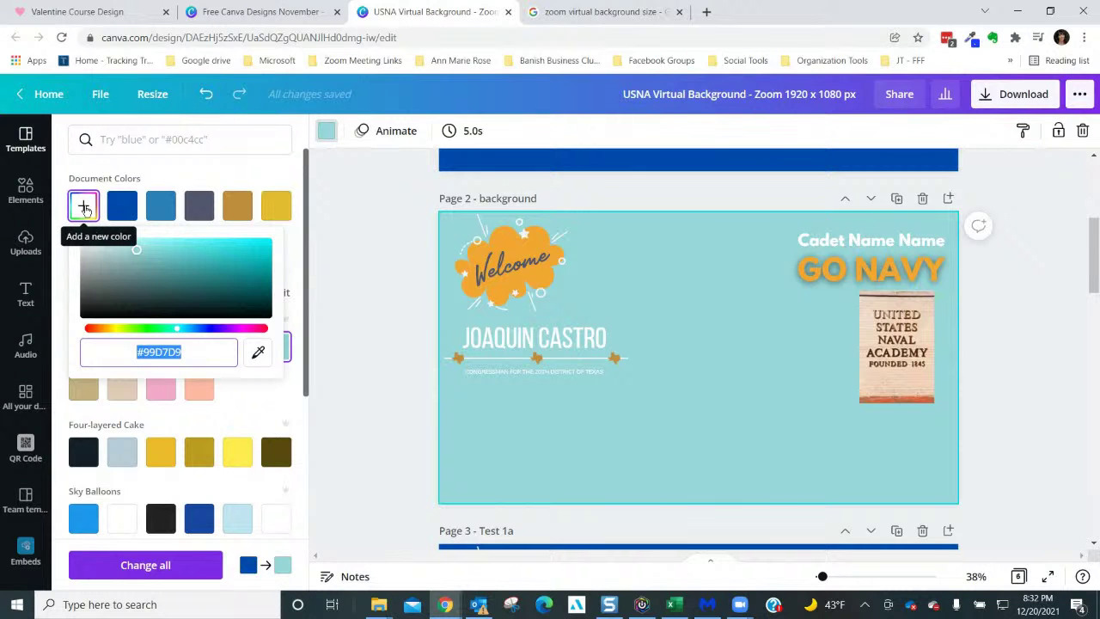
{"action": "left_click_drag", "start_coordinate": [173, 332], "coordinate": [203, 331]}
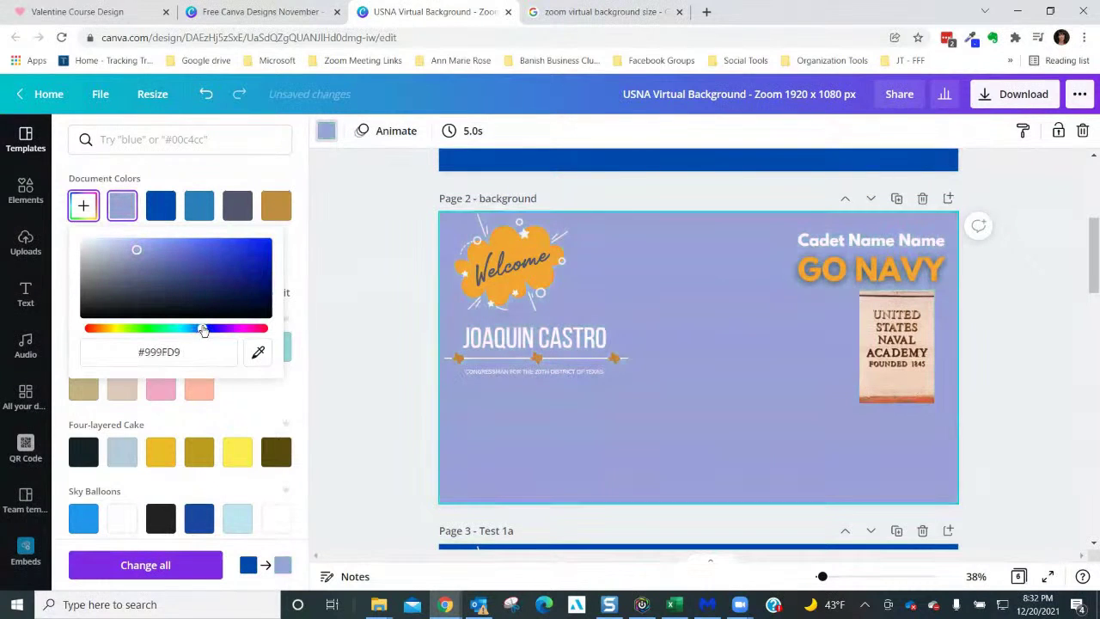
{"action": "left_click", "coordinate": [142, 352]}
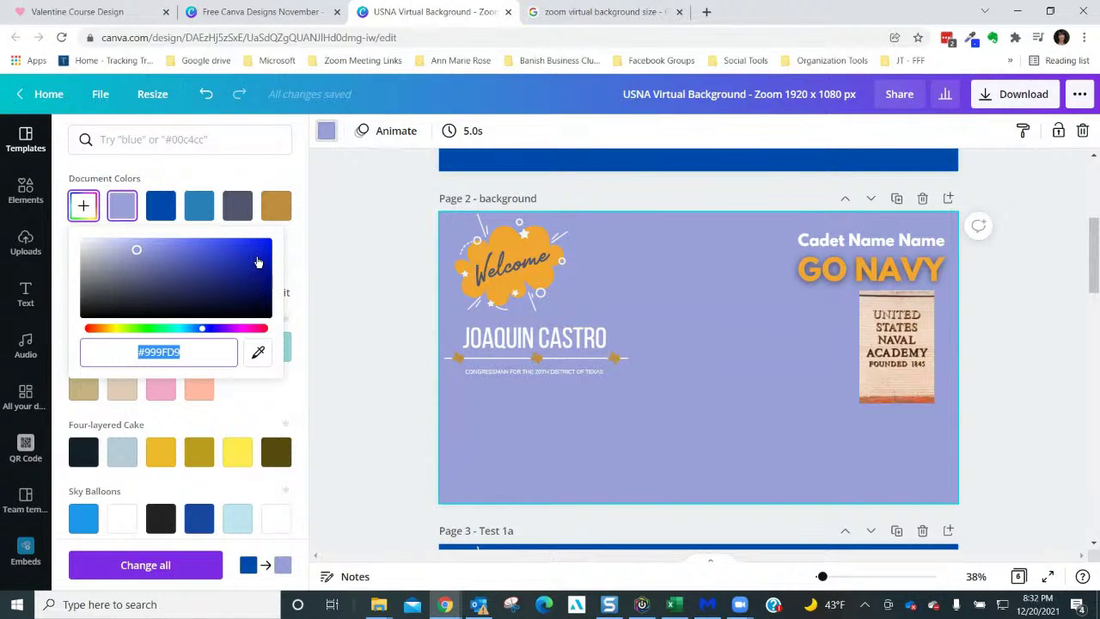
{"action": "left_click", "coordinate": [694, 369]}
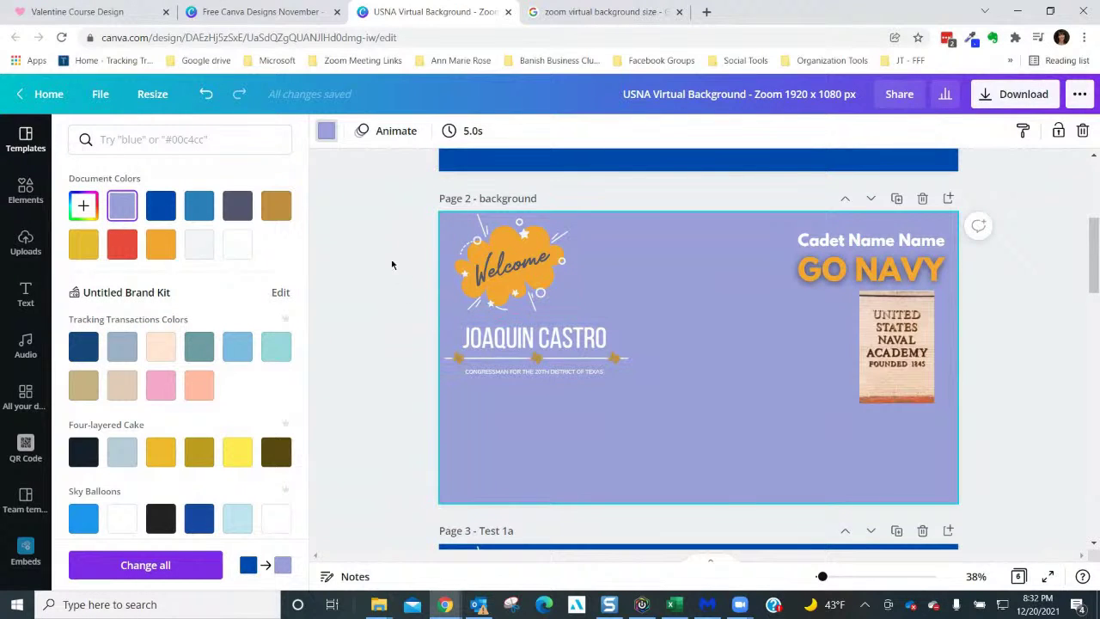
- Search the elements for "welcome" and add the pink cloud Welcome graphic to page 2
{"action": "left_click", "coordinate": [510, 262]}
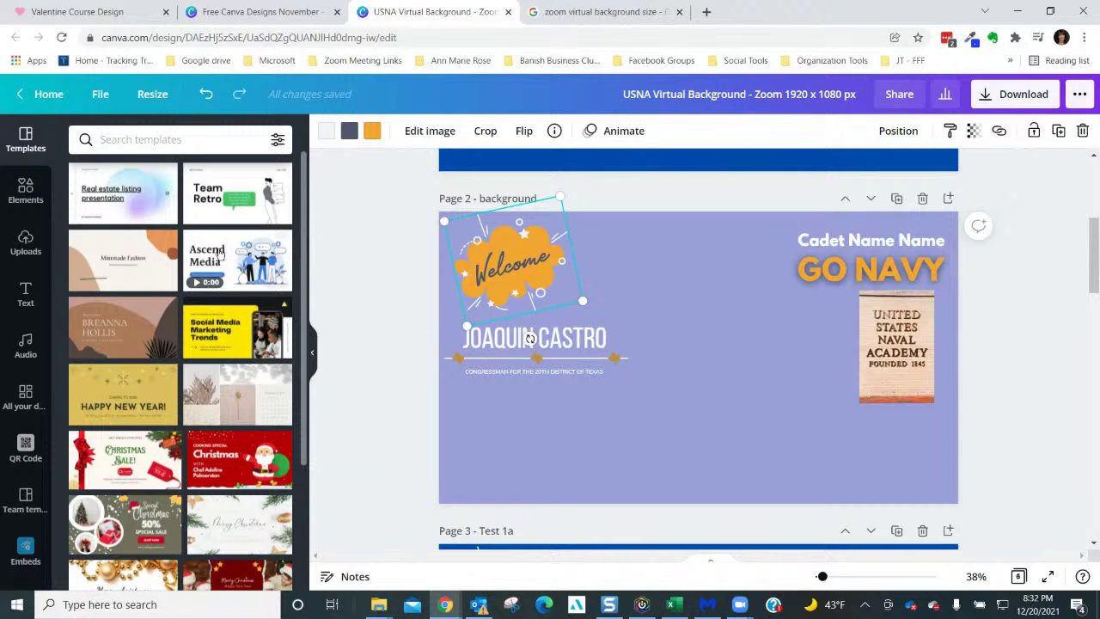
{"action": "left_click", "coordinate": [24, 196]}
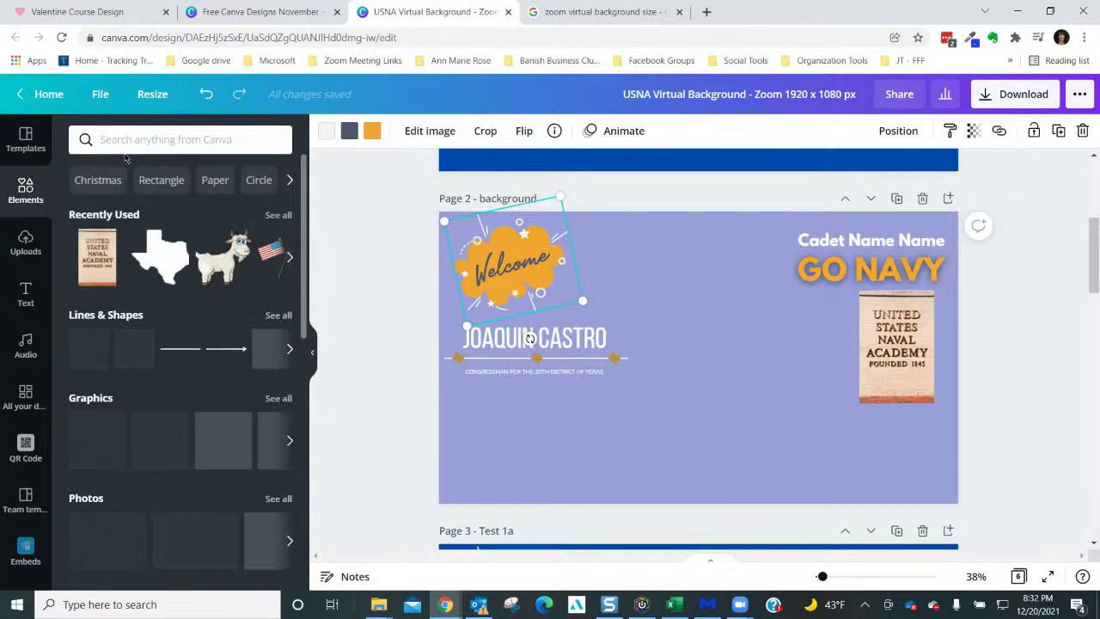
{"action": "left_click", "coordinate": [182, 140]}
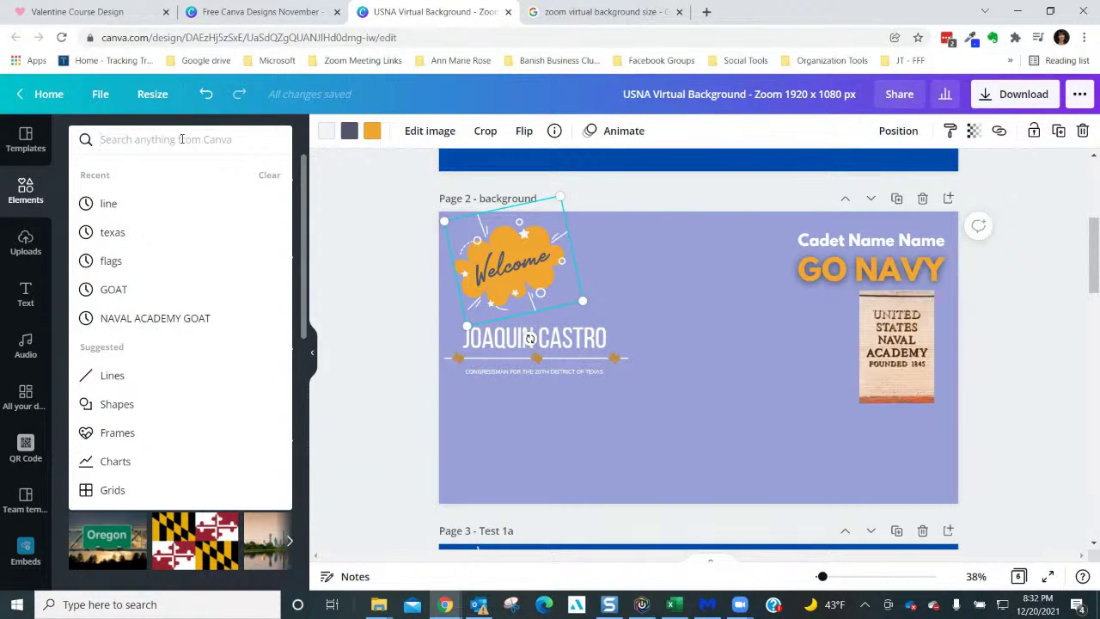
{"action": "type", "text": "welcome"}
{"action": "key", "text": "Return"}
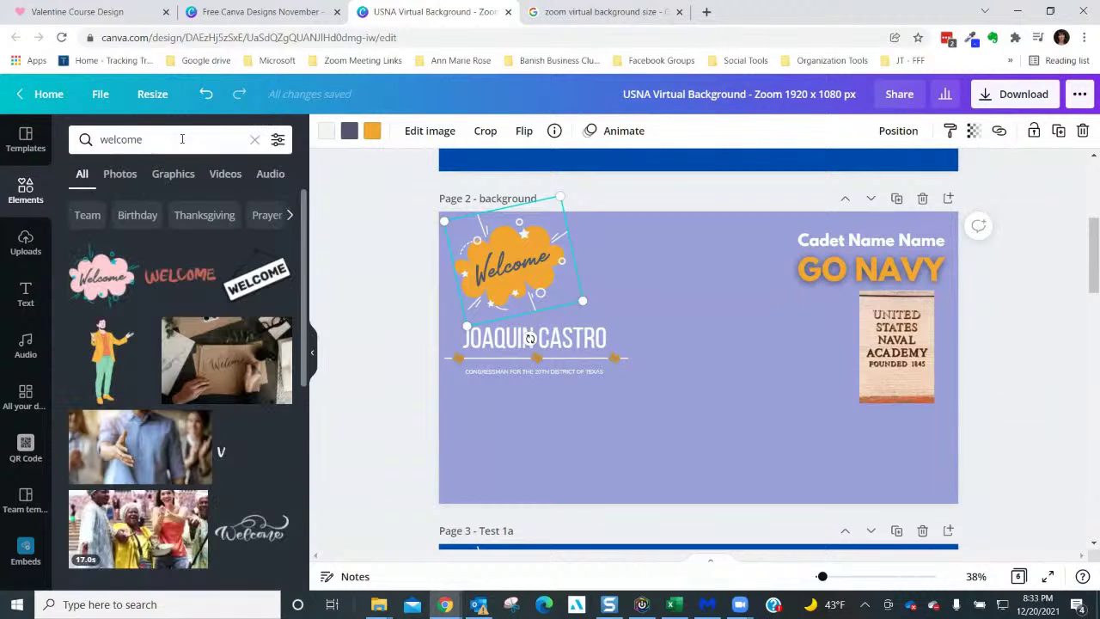
{"action": "scroll", "coordinate": [211, 337], "scroll_direction": "down", "scroll_amount": 1}
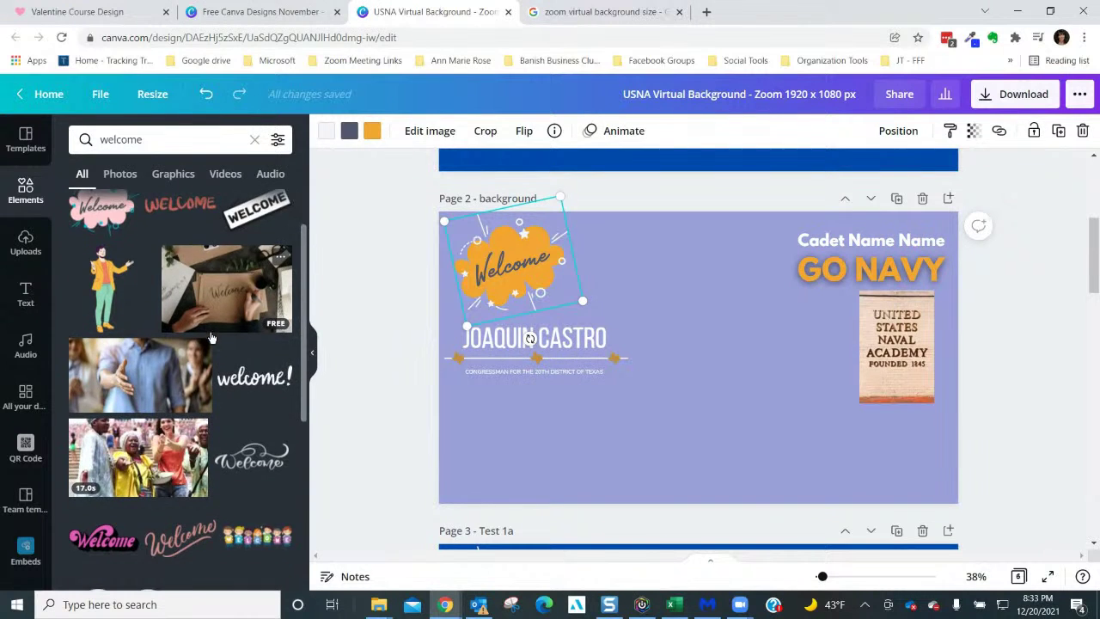
{"action": "scroll", "coordinate": [211, 337], "scroll_direction": "down", "scroll_amount": 3}
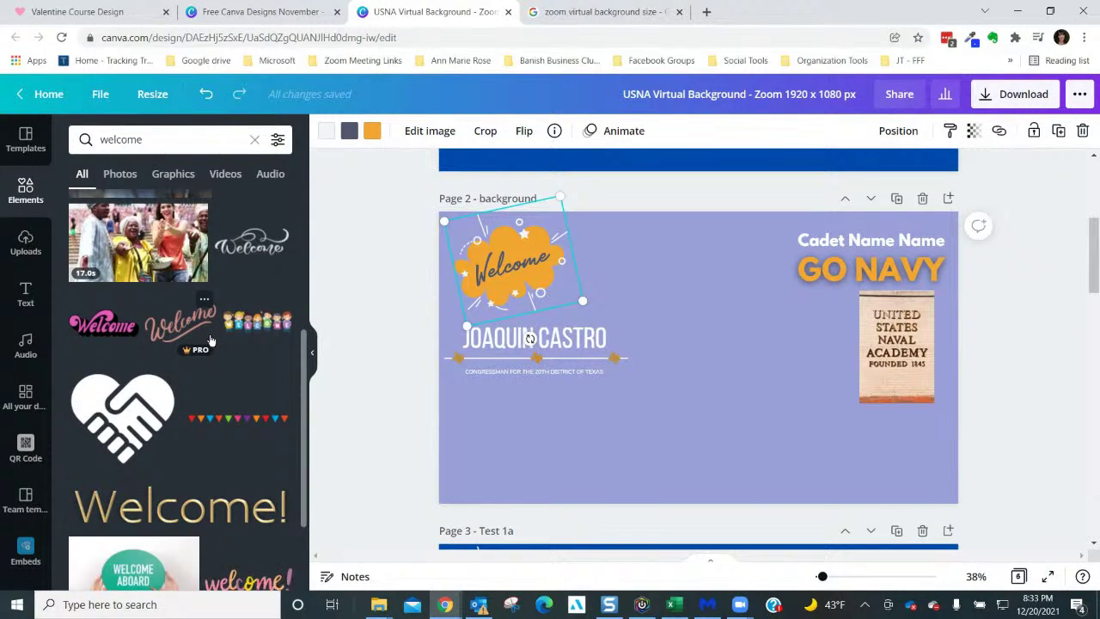
{"action": "scroll", "coordinate": [212, 340], "scroll_direction": "down", "scroll_amount": 2}
{"action": "scroll", "coordinate": [211, 340], "scroll_direction": "up", "scroll_amount": 4}
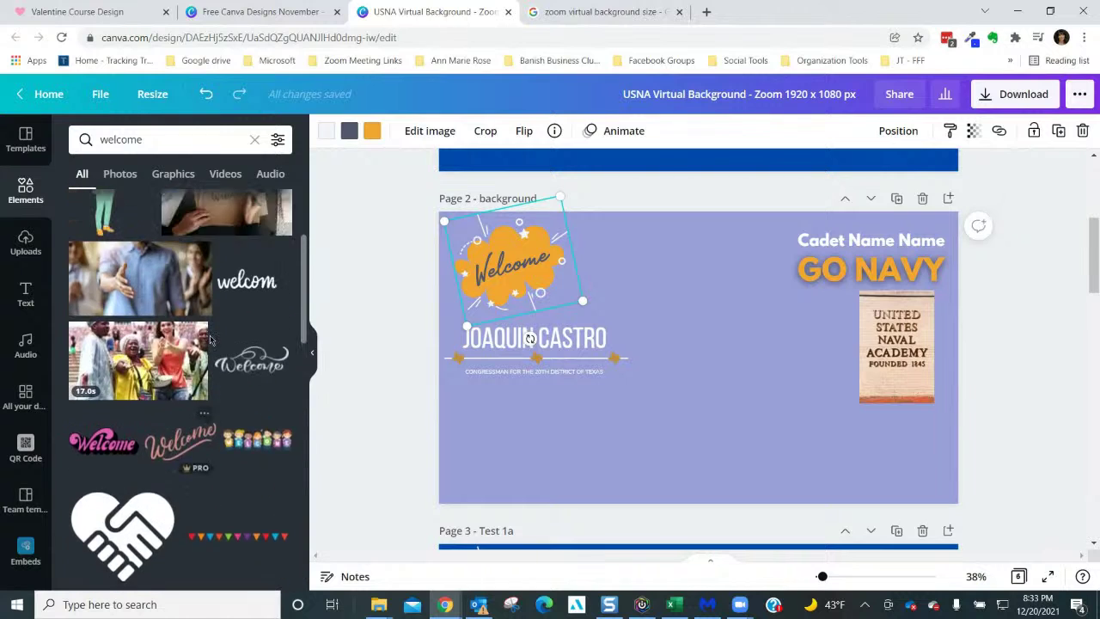
{"action": "scroll", "coordinate": [211, 340], "scroll_direction": "up", "scroll_amount": 3}
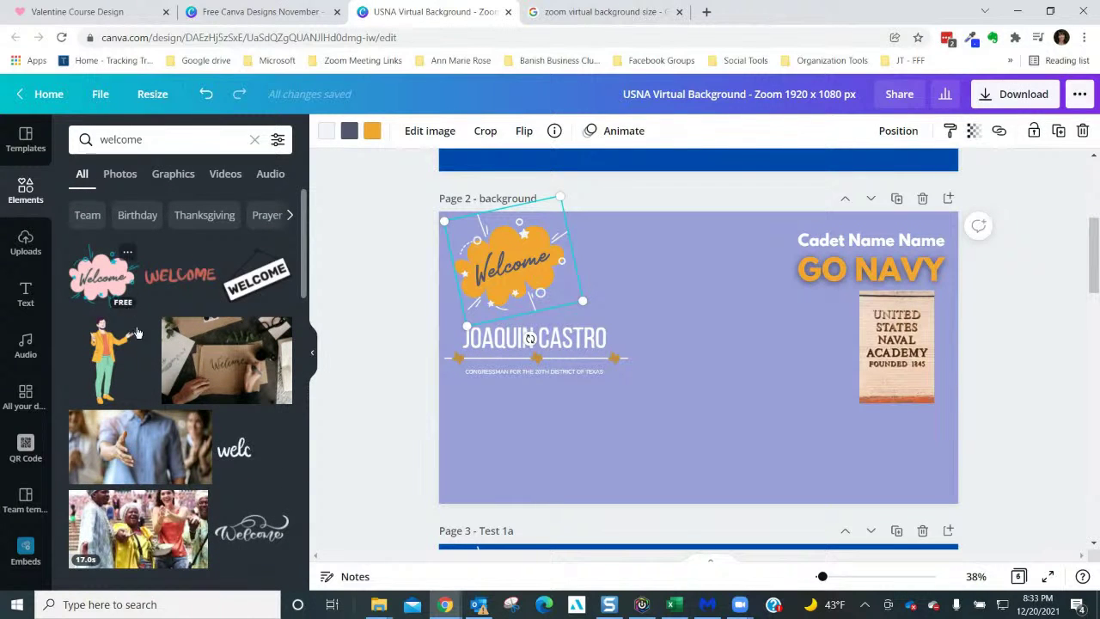
{"action": "left_click", "coordinate": [97, 280]}
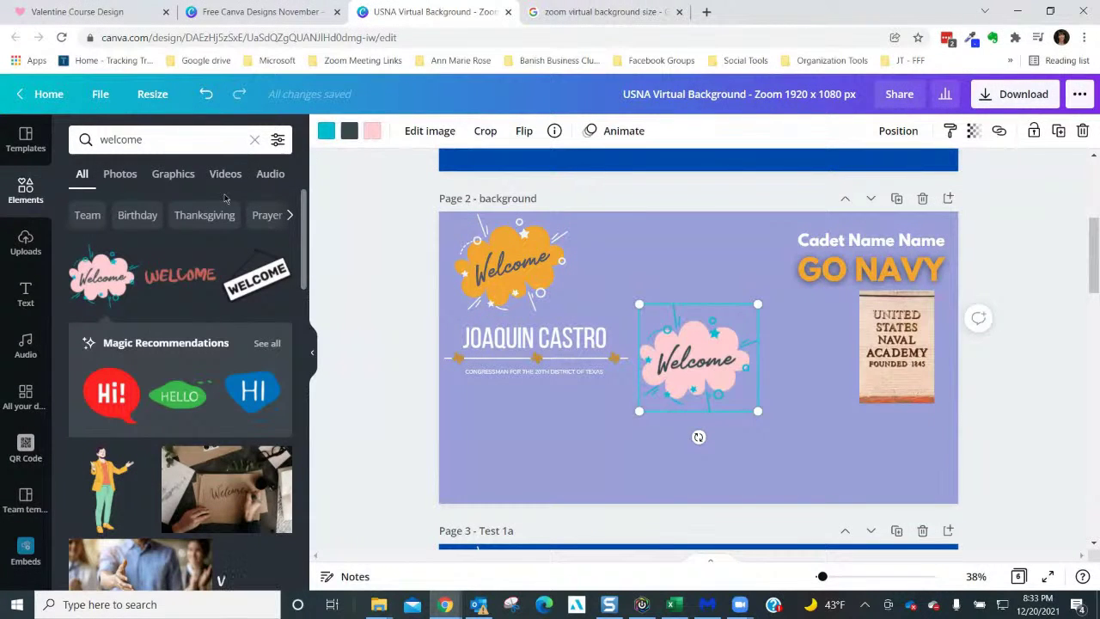
- Recolor the added Welcome graphic with a yellow cloud and off-white accents, and delete it from the page
{"action": "left_click", "coordinate": [372, 131]}
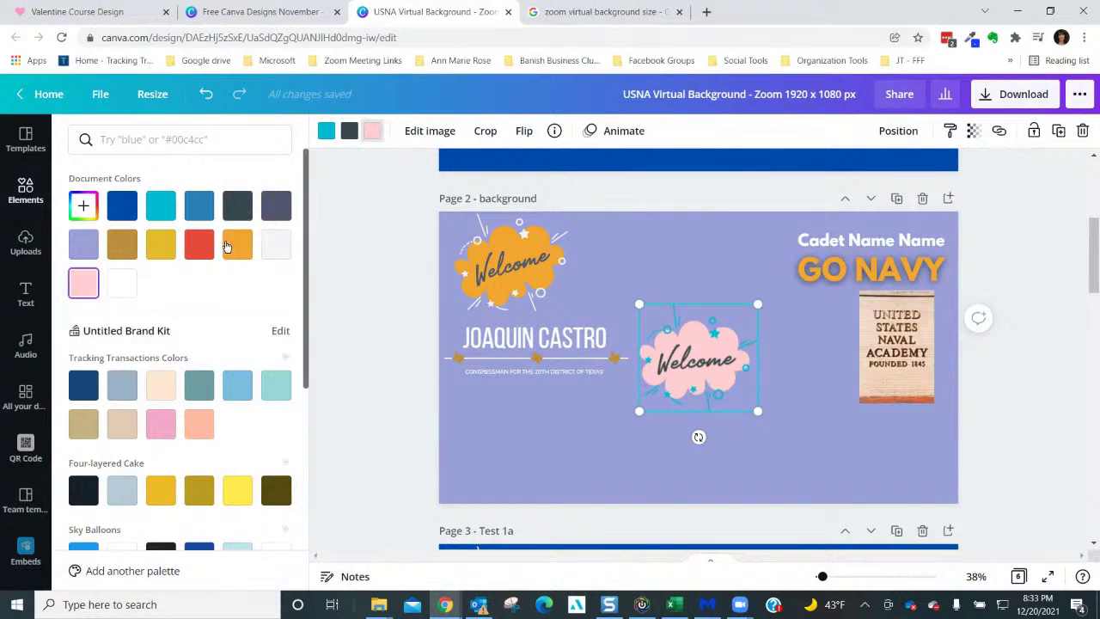
{"action": "left_click", "coordinate": [163, 248]}
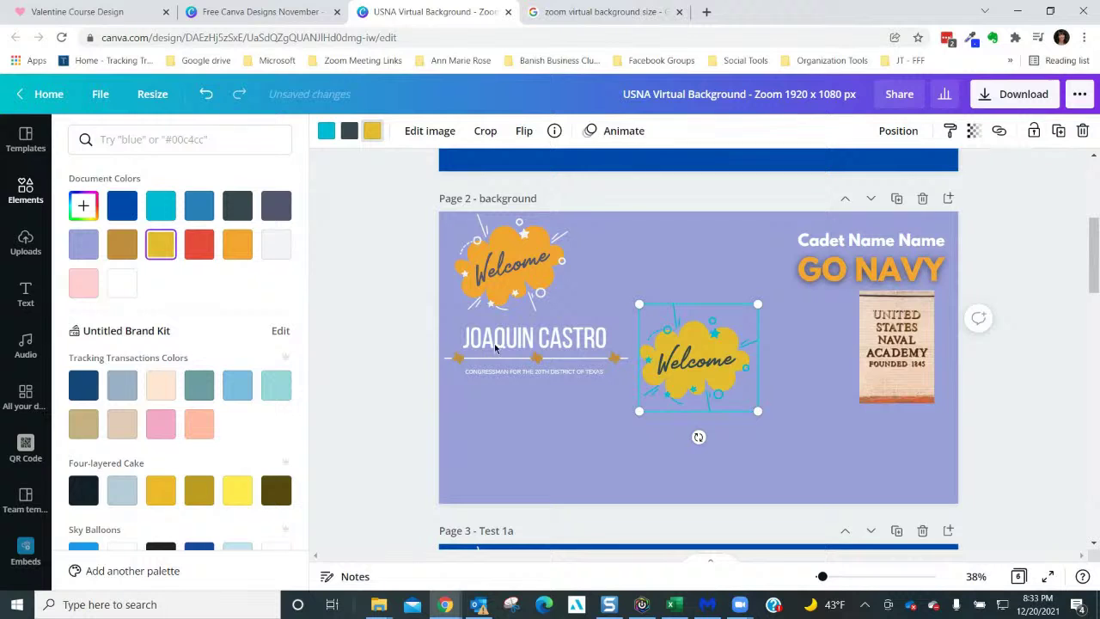
{"action": "left_click", "coordinate": [341, 130]}
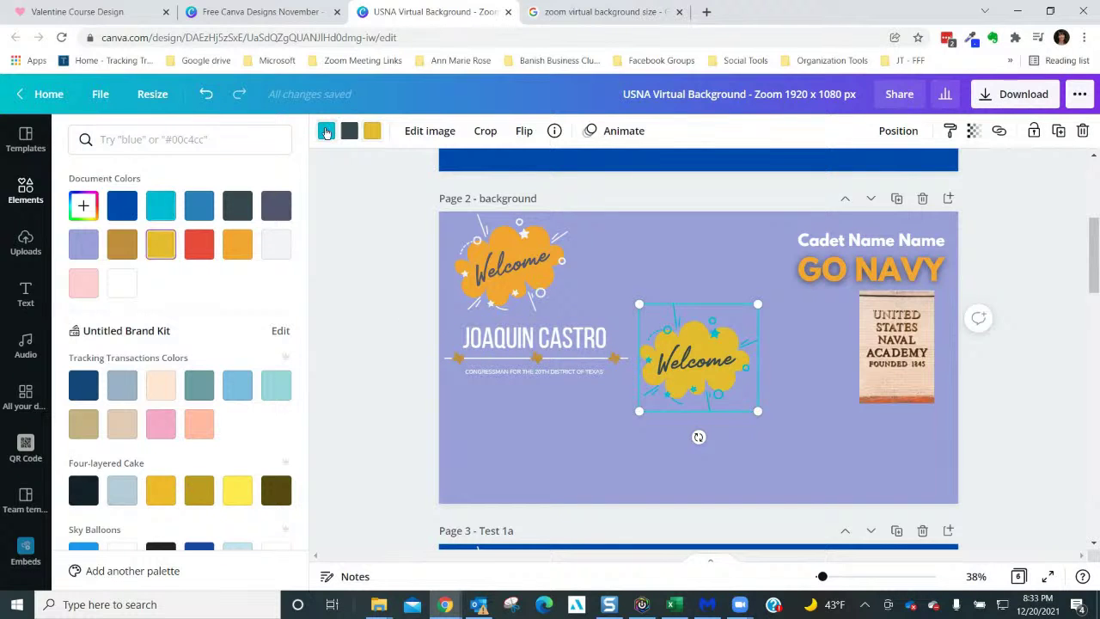
{"action": "left_click", "coordinate": [276, 245]}
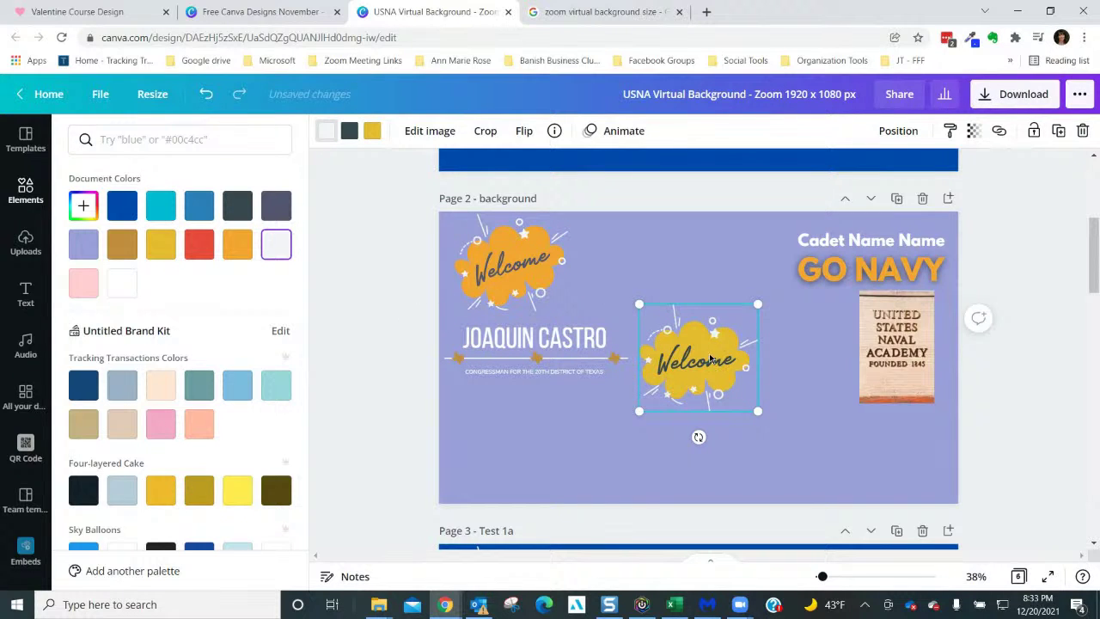
{"action": "key", "text": "Delete"}
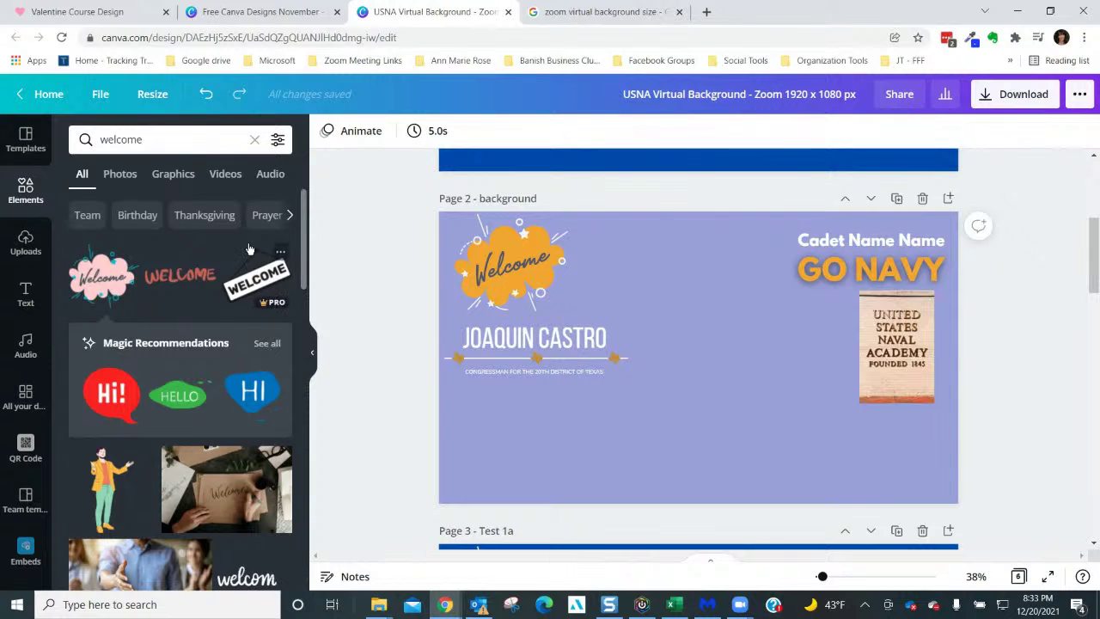
- Add a heading reading "typing" to page 2 and delete it
{"action": "left_click", "coordinate": [26, 292]}
{"action": "left_click", "coordinate": [174, 224]}
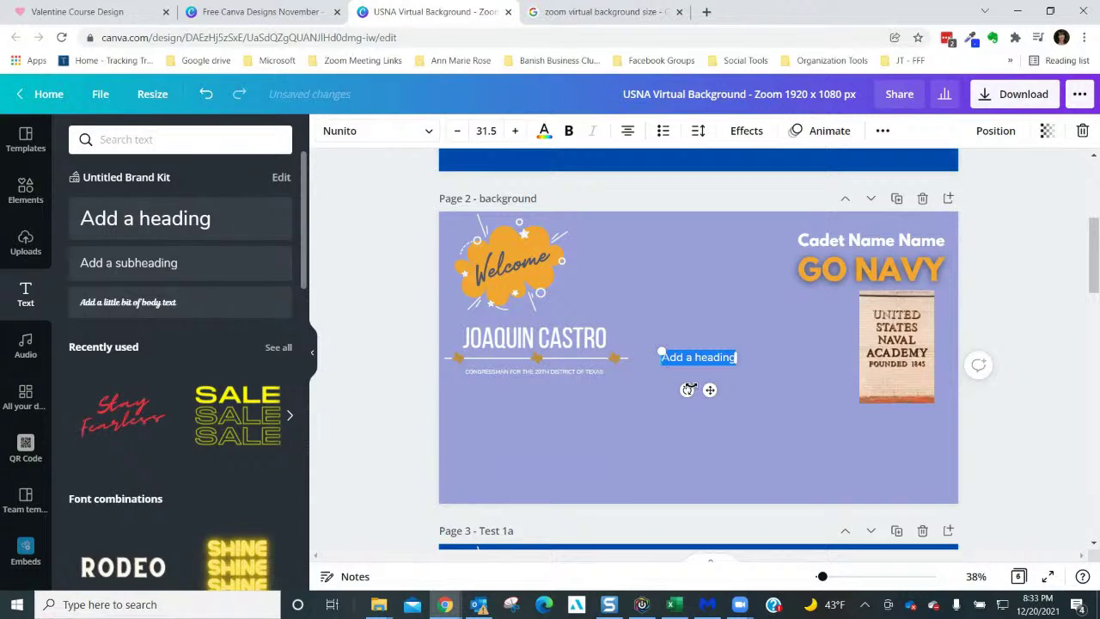
{"action": "type", "text": "typing"}
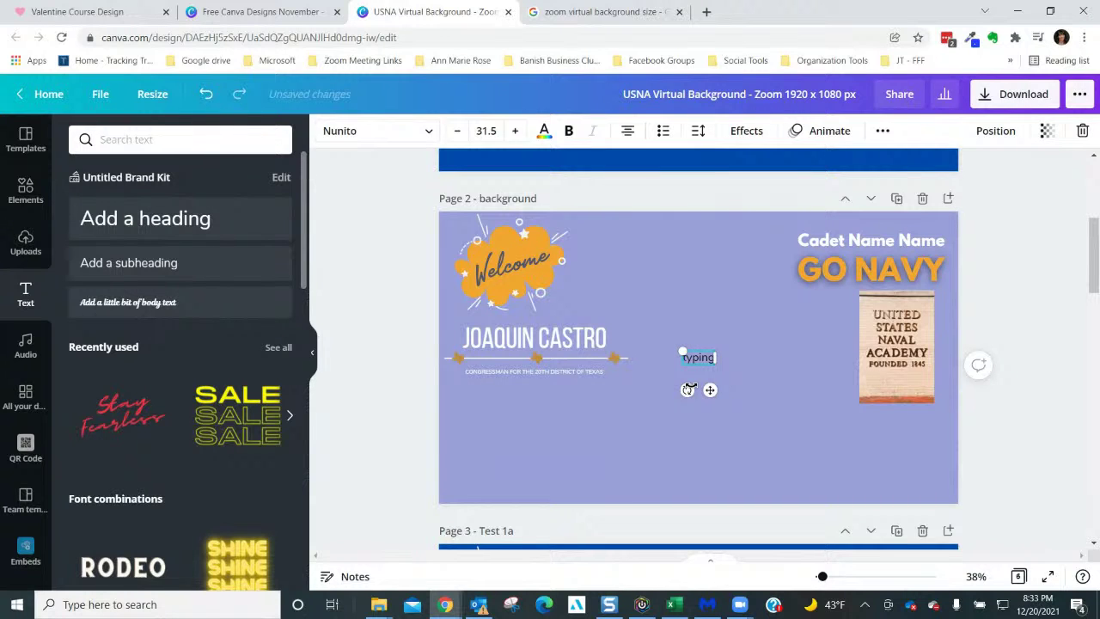
{"action": "left_click", "coordinate": [697, 375]}
{"action": "left_click", "coordinate": [697, 364]}
{"action": "key", "text": "Delete"}
- Add a text box reading "TYPED" to page 2 and color the text orange from the document colors
{"action": "left_click", "coordinate": [697, 350]}
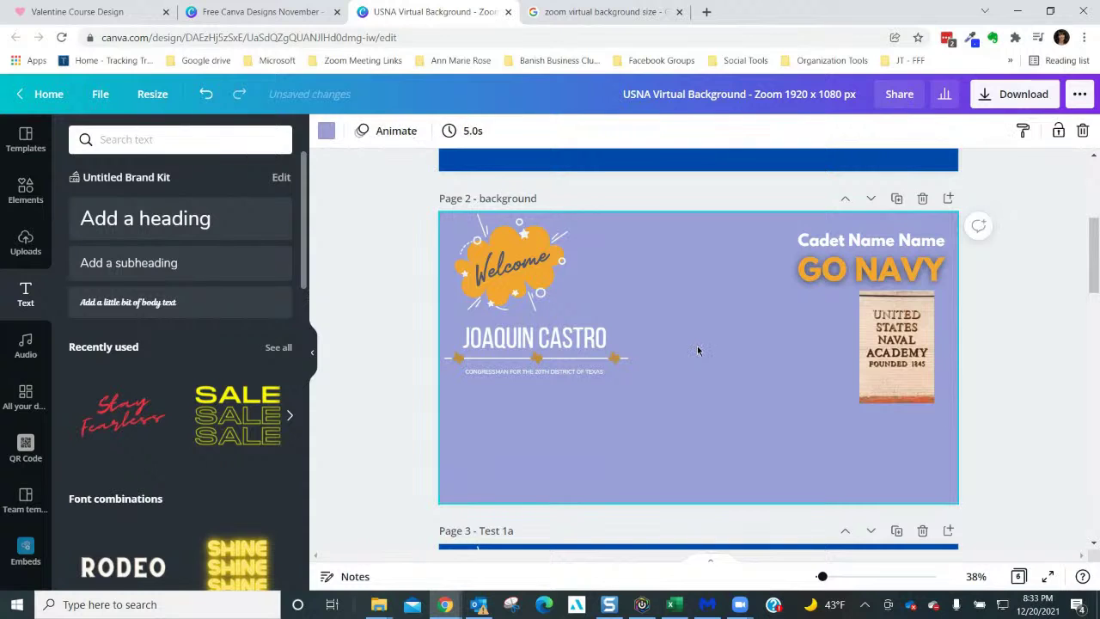
{"action": "key", "text": "t"}
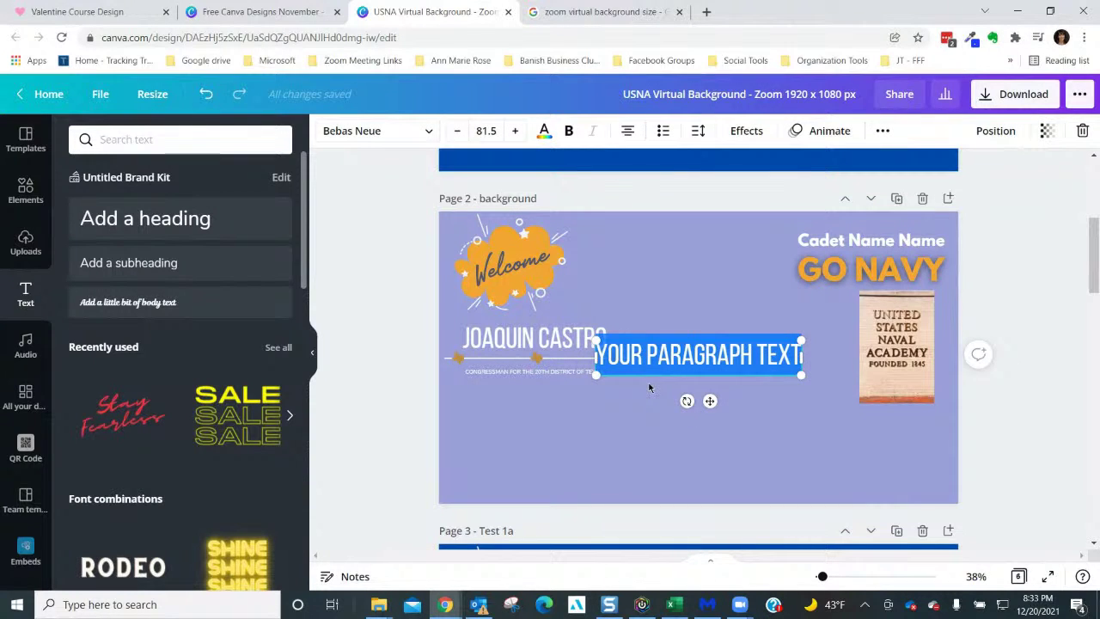
{"action": "type", "text": "TYPED"}
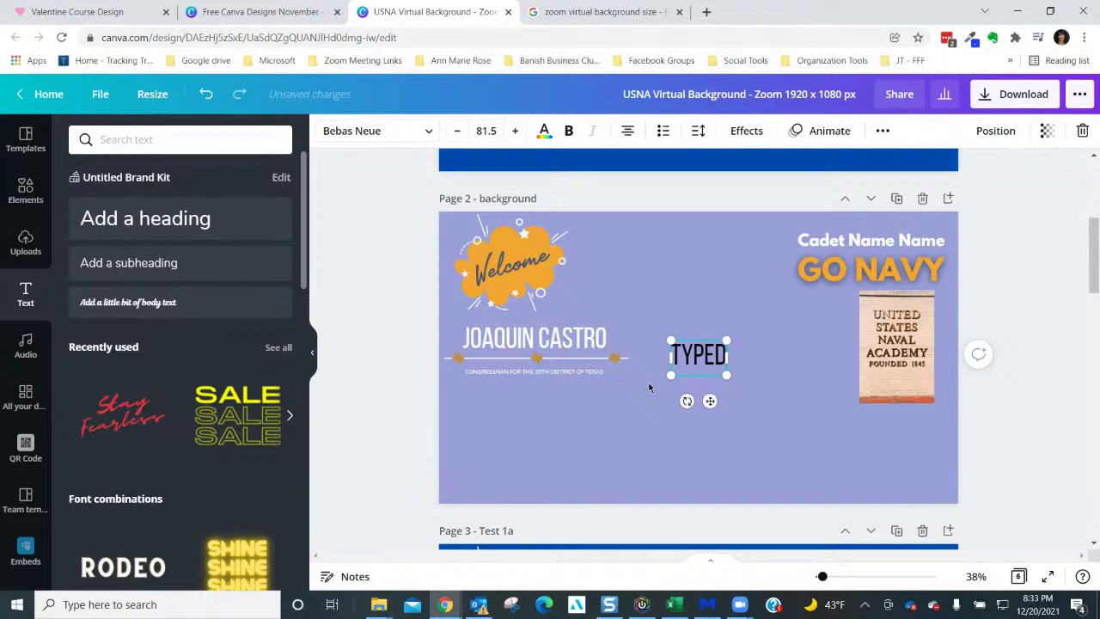
{"action": "left_click", "coordinate": [545, 131]}
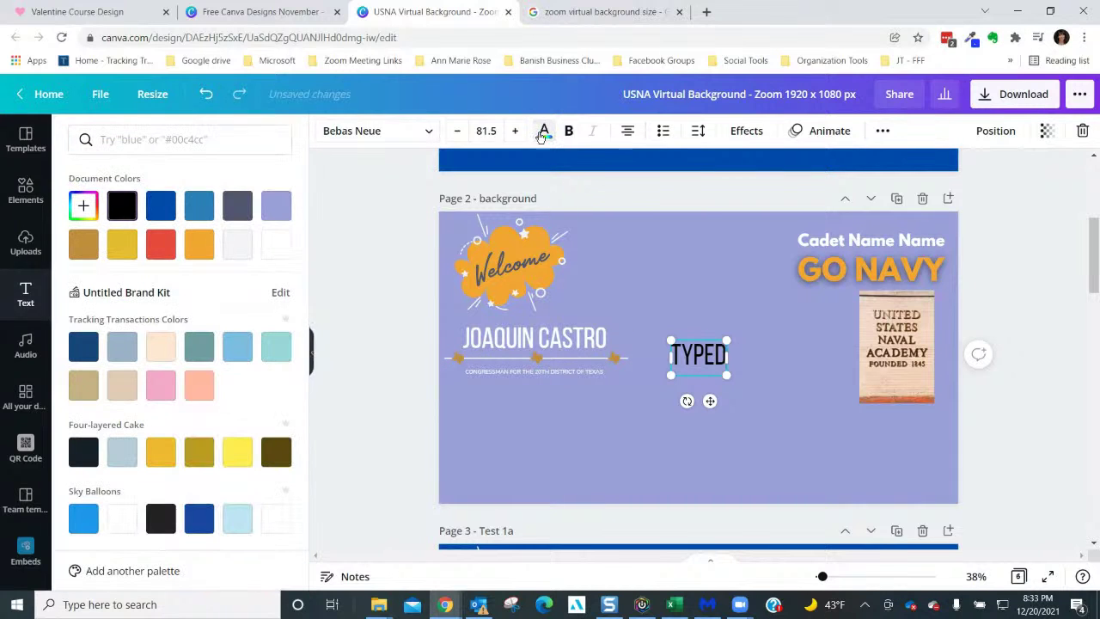
{"action": "left_click", "coordinate": [275, 205]}
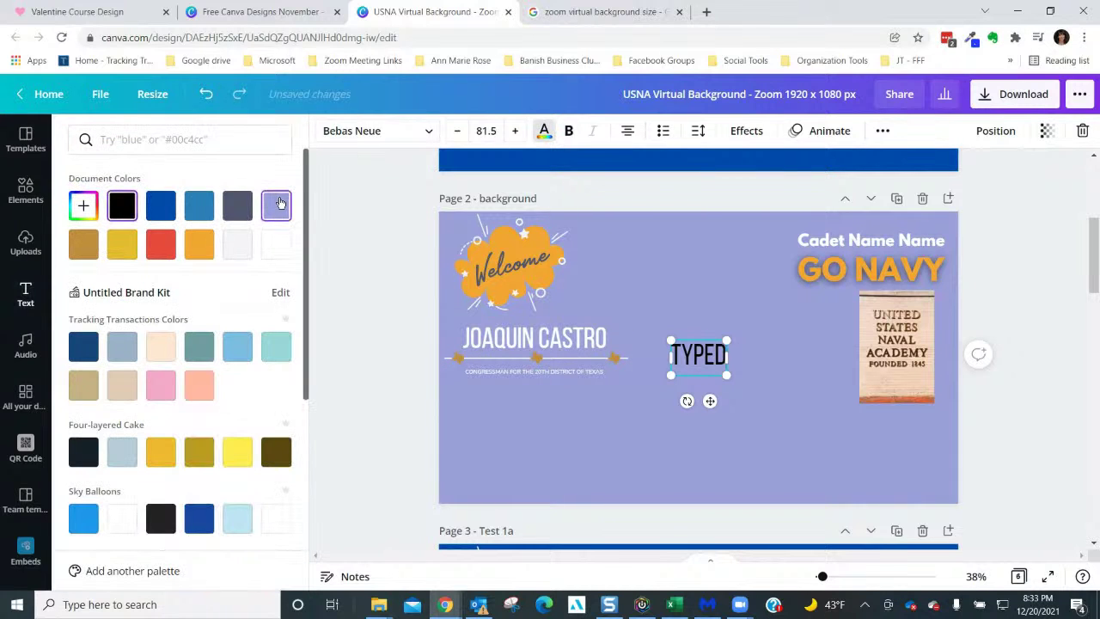
{"action": "left_click", "coordinate": [238, 244]}
{"action": "left_click", "coordinate": [198, 244]}
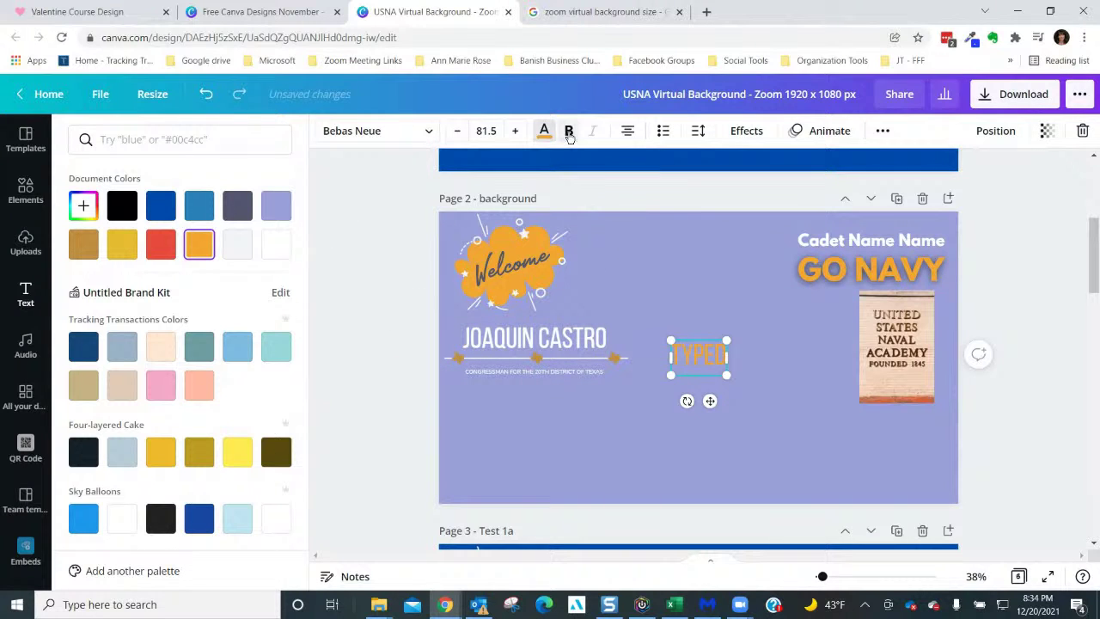
- Make the "TYPED" text on page 2 bold at size 91.5 and view the available fonts
{"action": "left_click", "coordinate": [514, 131]}
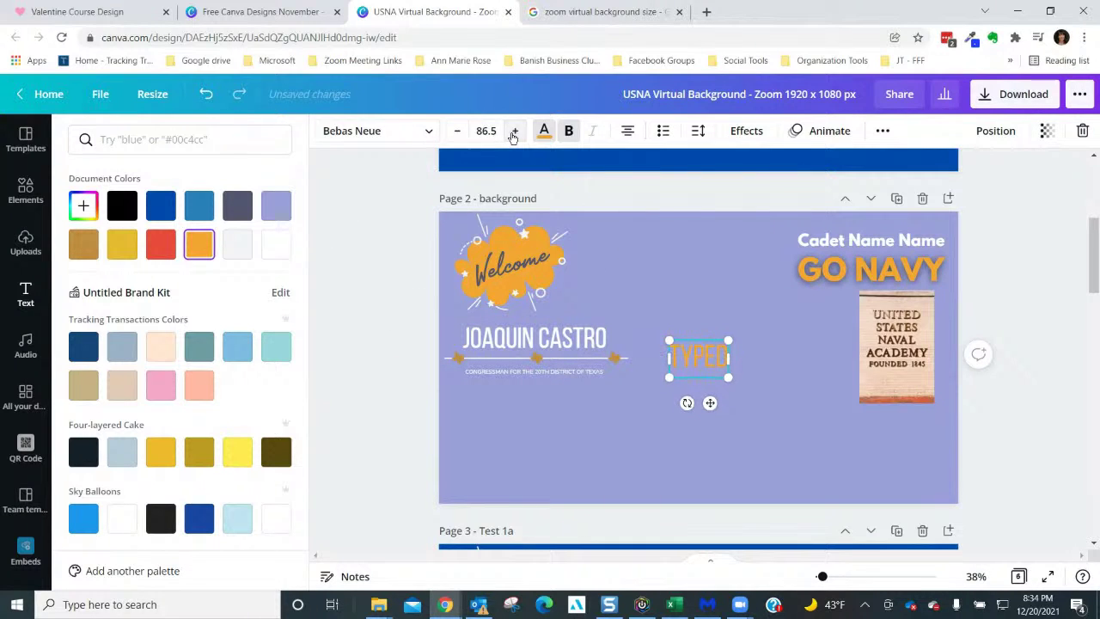
{"action": "left_click", "coordinate": [514, 130]}
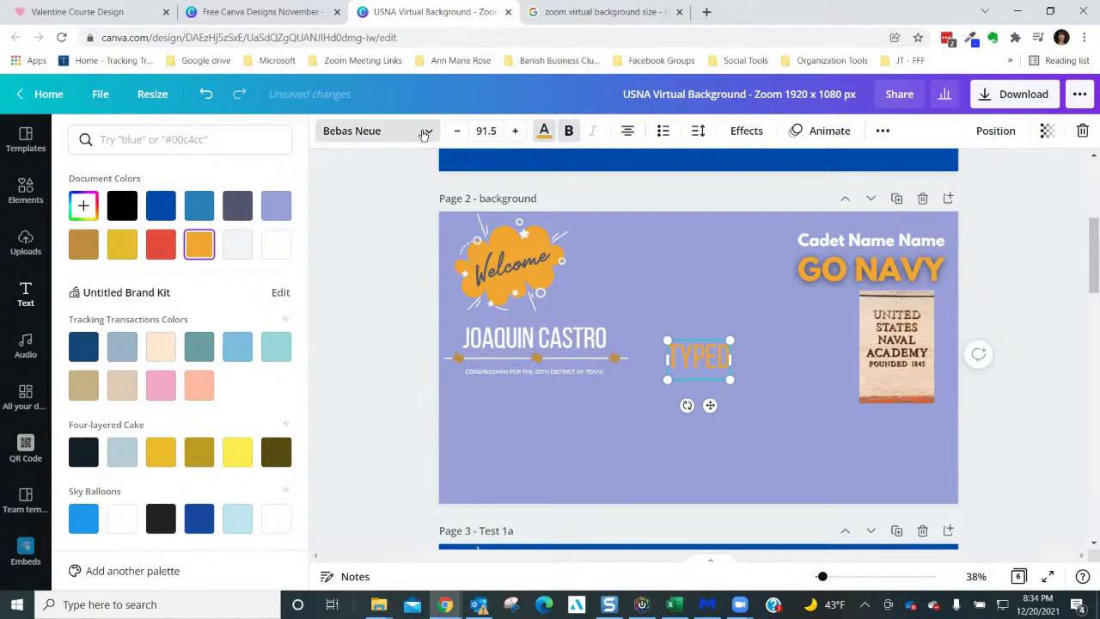
{"action": "left_click", "coordinate": [432, 131]}
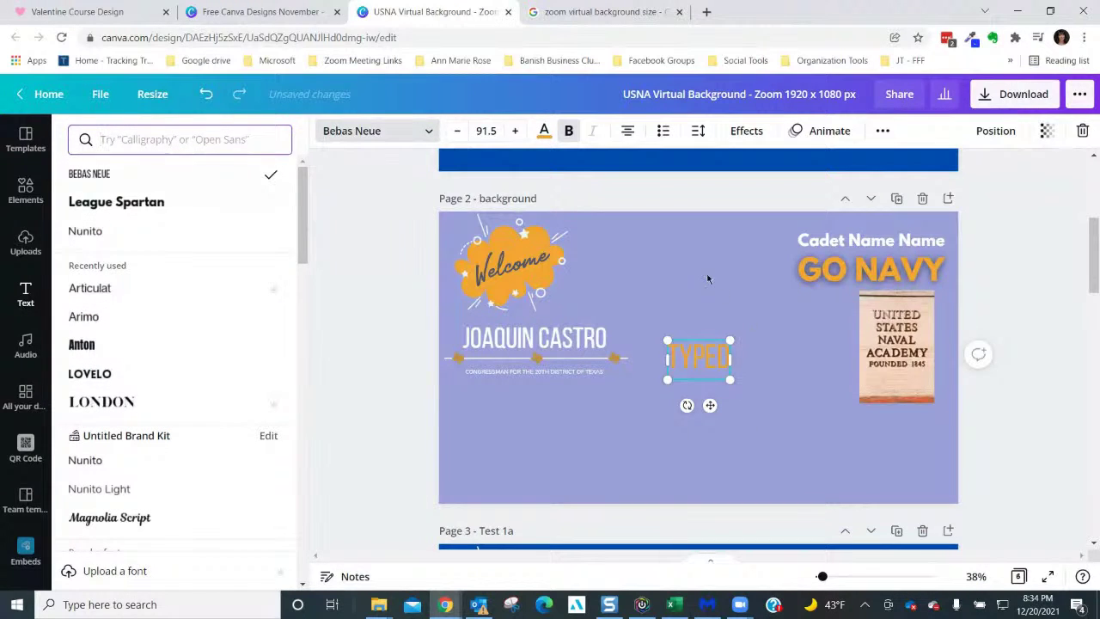
- Delete the "TYPED" text box from page 2
{"action": "left_click", "coordinate": [726, 376]}
{"action": "left_click", "coordinate": [754, 400]}
{"action": "left_click", "coordinate": [701, 376]}
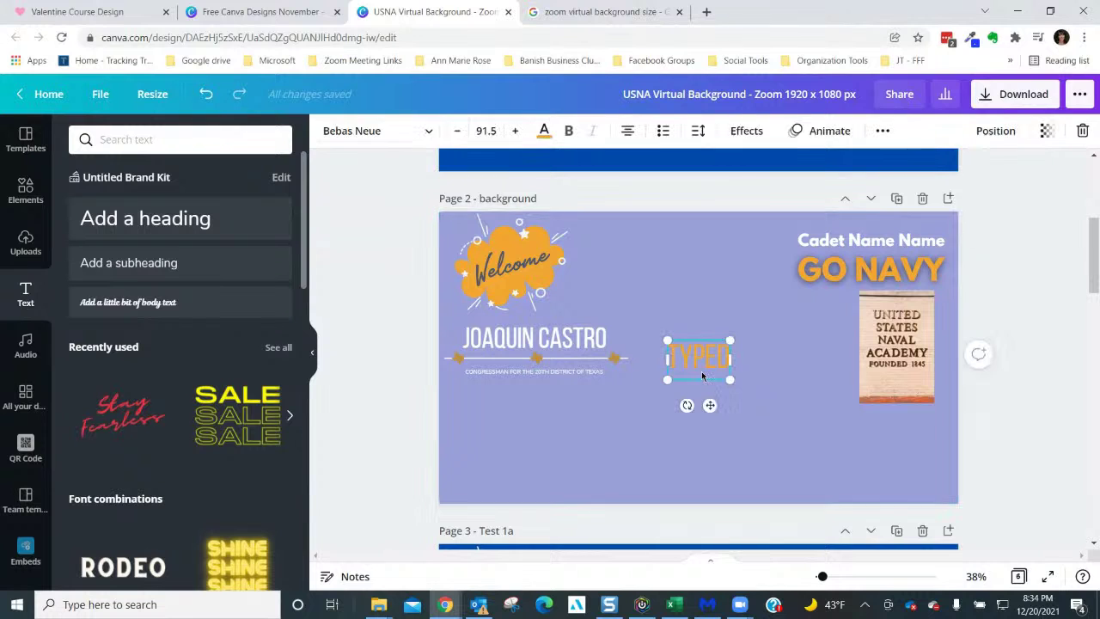
{"action": "key", "text": "Delete"}
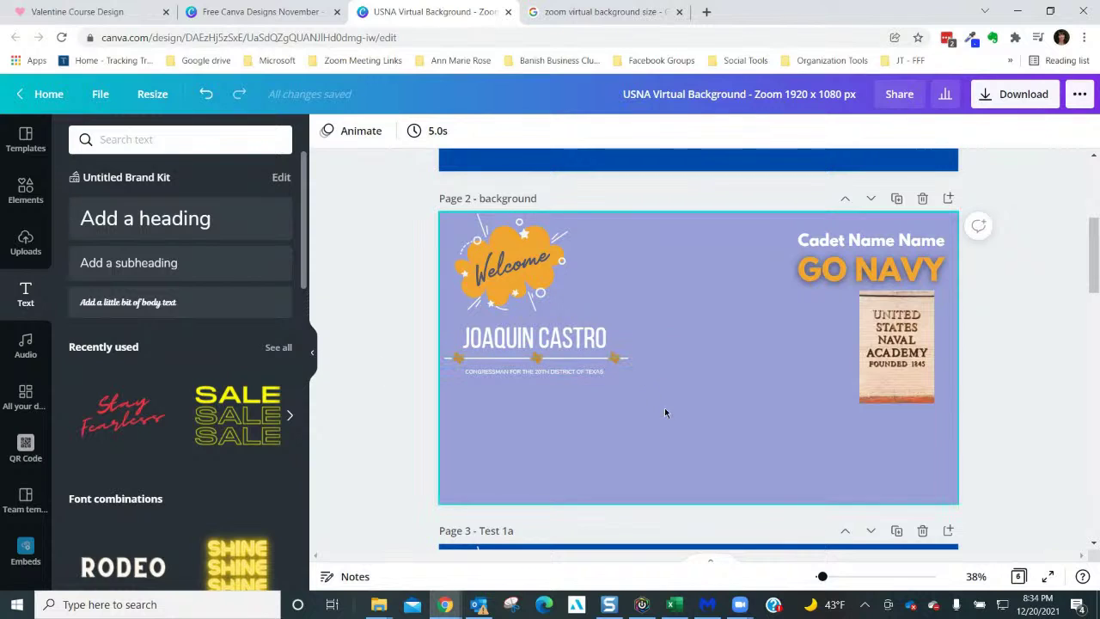
- Paste the copied white horizontal line onto page 2
{"action": "left_click", "coordinate": [679, 437]}
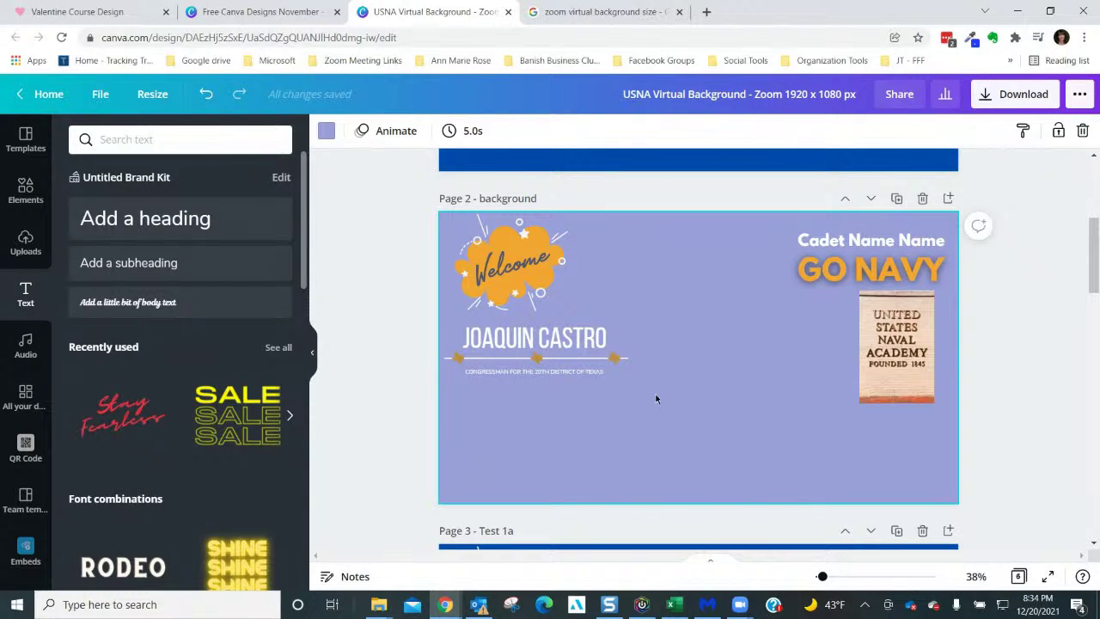
{"action": "key", "text": "ctrl+v"}
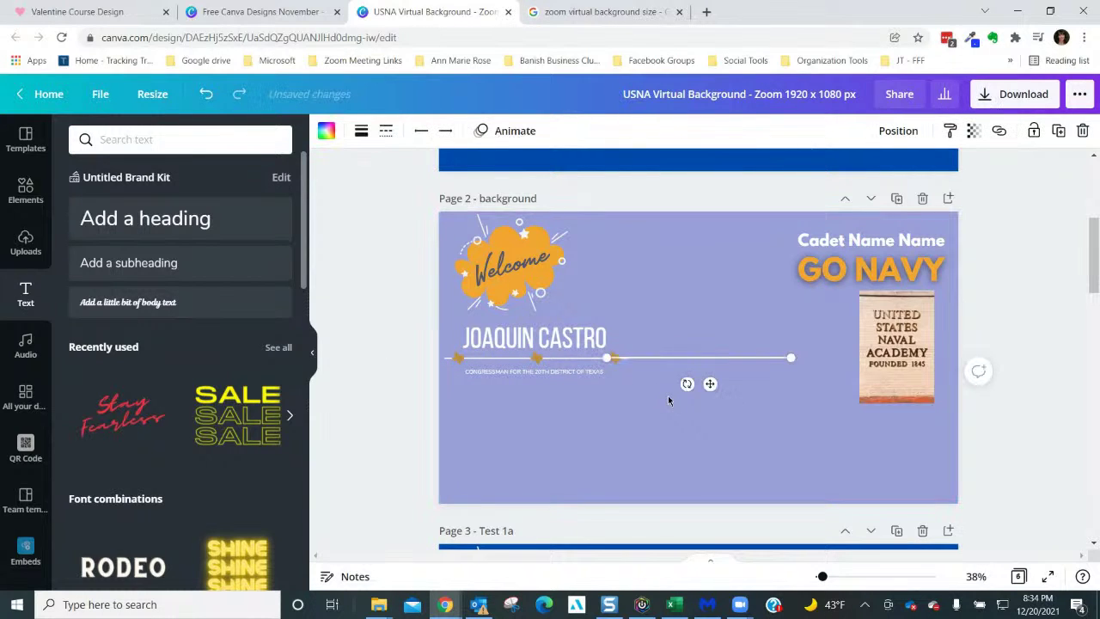